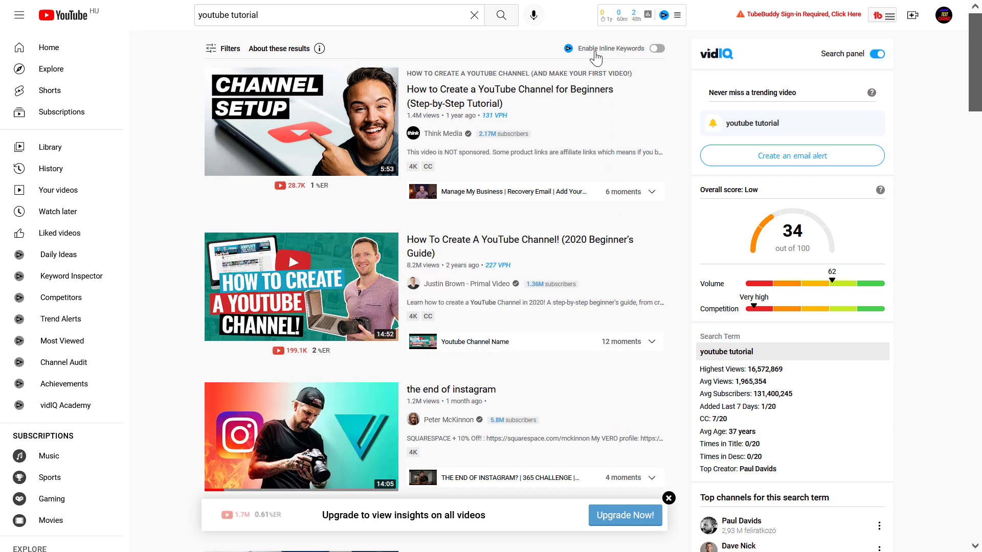
# Turn on vidIQ's 'Enable Inline Keywords' toggle above the search results.
pyautogui.click(657, 50)
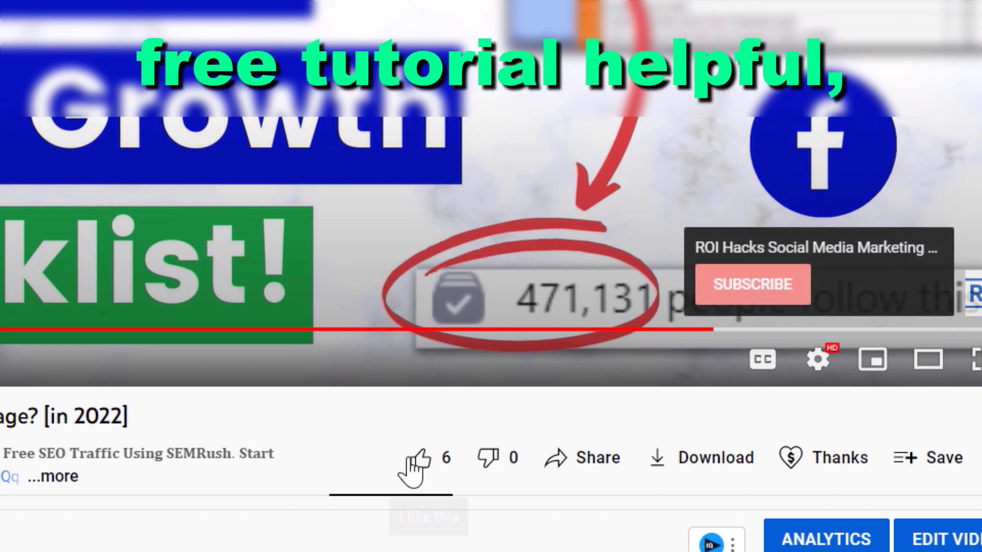
# Like the video and choose a $10.00 Super Thanks amount for the creator.
pyautogui.click(418, 459)
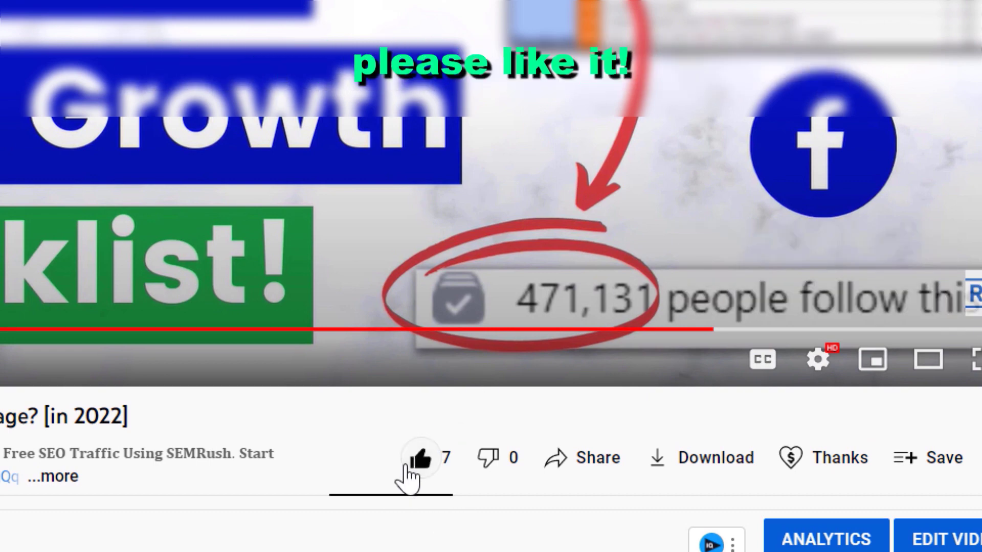
pyautogui.click(833, 470)
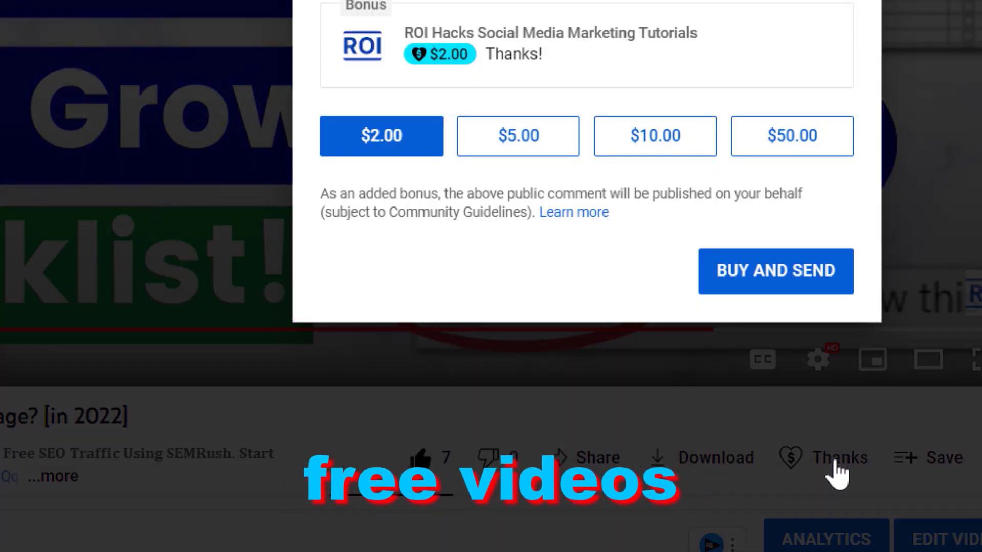
pyautogui.click(701, 143)
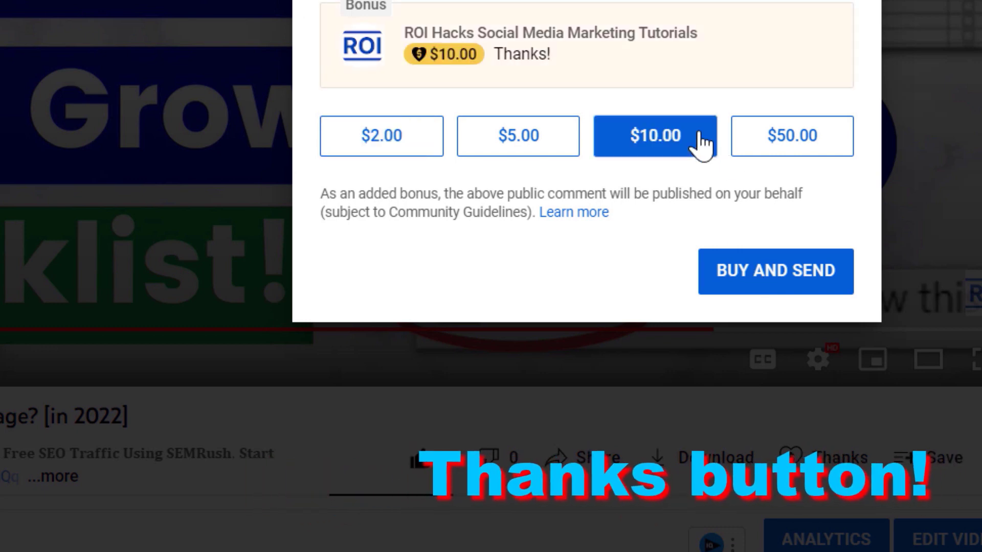